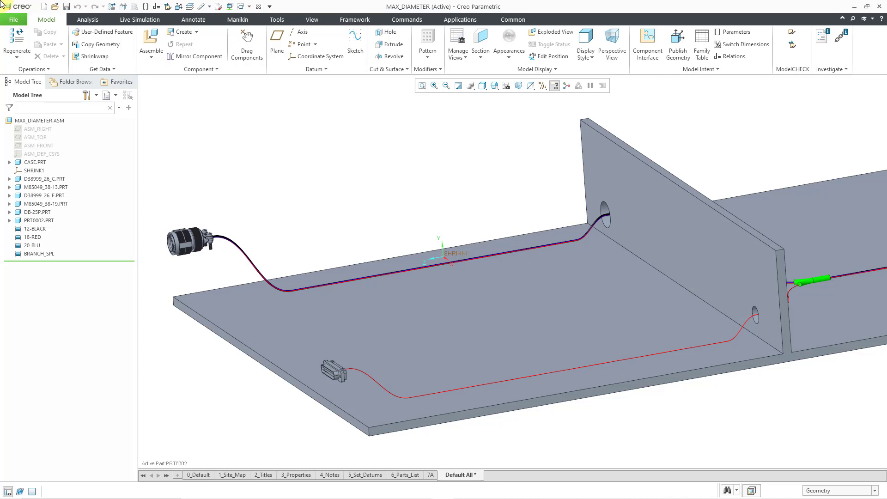
Switch to the Cabling application with PRT0002 as the work harness of MAX_DIAMETER.
{"action": "left_click", "coordinate": [455, 23]}
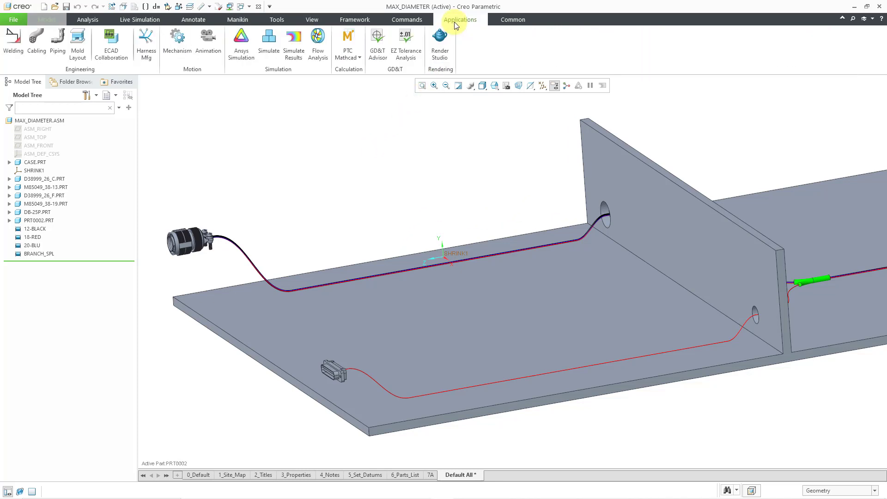
{"action": "left_click", "coordinate": [29, 52]}
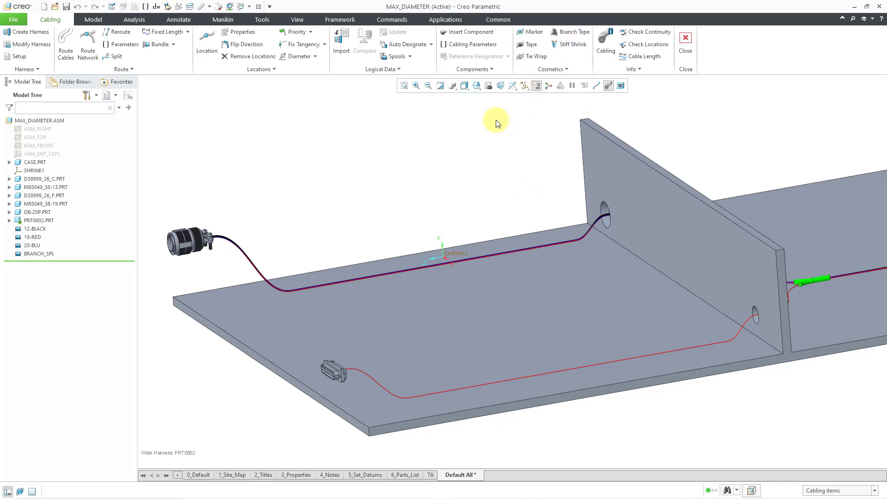
Create a sheath spool named STIFF_SHRINK_1 and bring up its electrical parameters.
{"action": "left_click", "coordinate": [401, 55]}
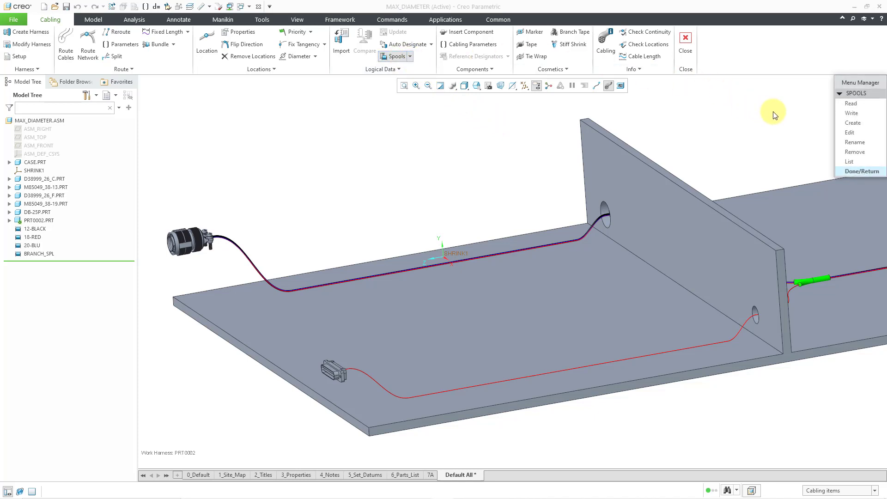
{"action": "left_click", "coordinate": [848, 123]}
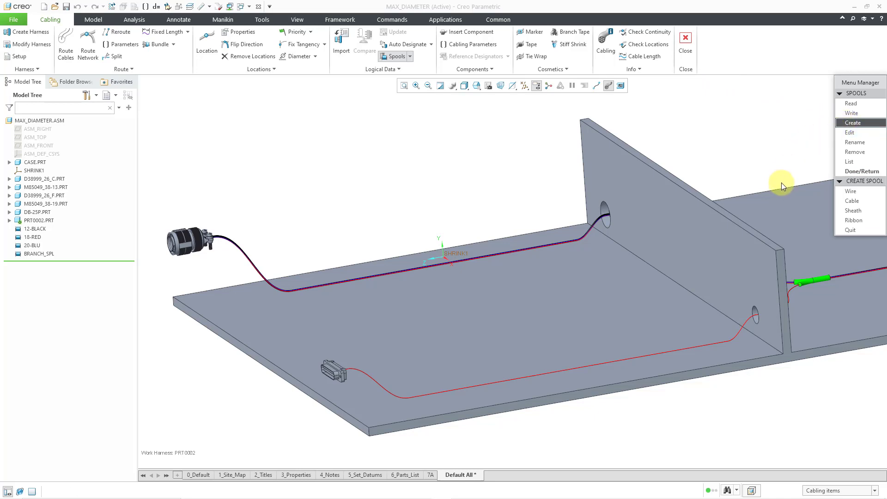
{"action": "left_click", "coordinate": [854, 210]}
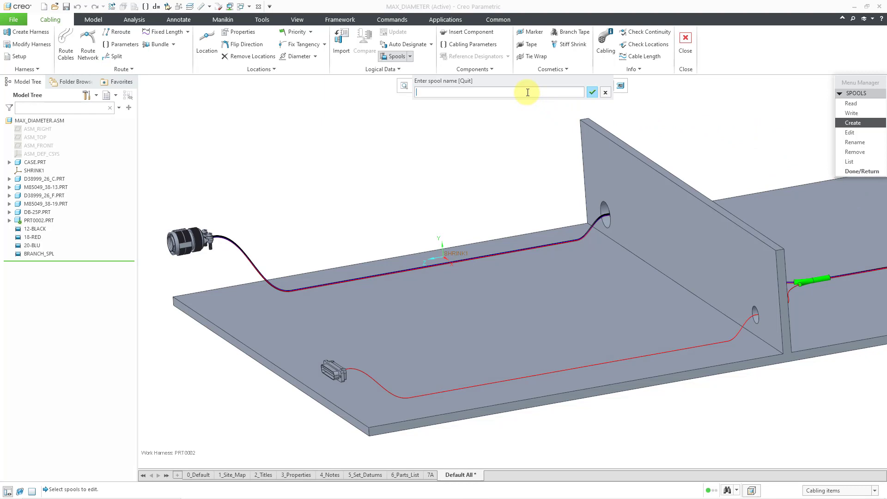
{"action": "type", "text": "STIFF_SHRINK_1"}
{"action": "key", "text": "Return"}
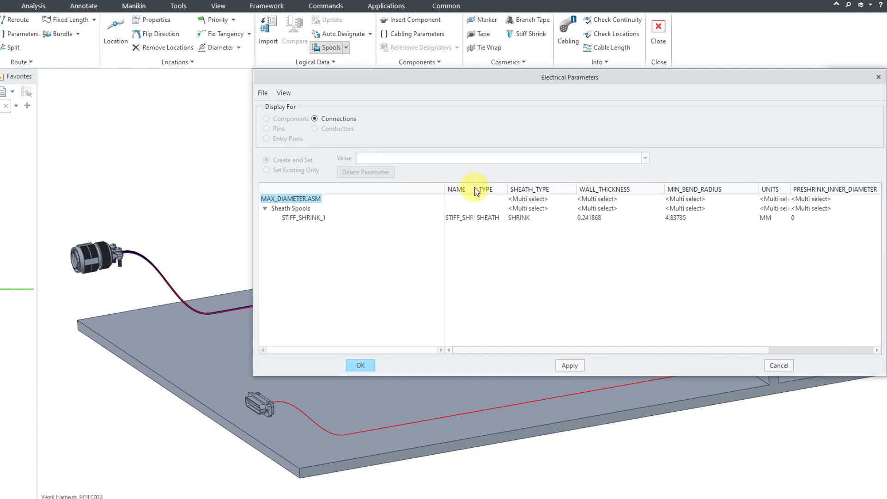
Keep the sheath type as SHRINK and set WALL_THICKNESS to 2.
{"action": "left_click_drag", "start_coordinate": [440, 186], "coordinate": [480, 186]}
{"action": "left_click", "coordinate": [511, 220]}
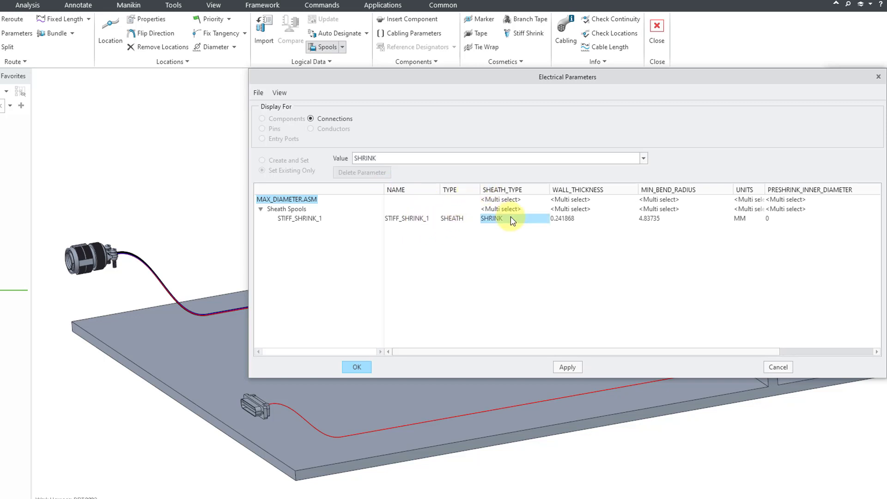
{"action": "left_click", "coordinate": [643, 159]}
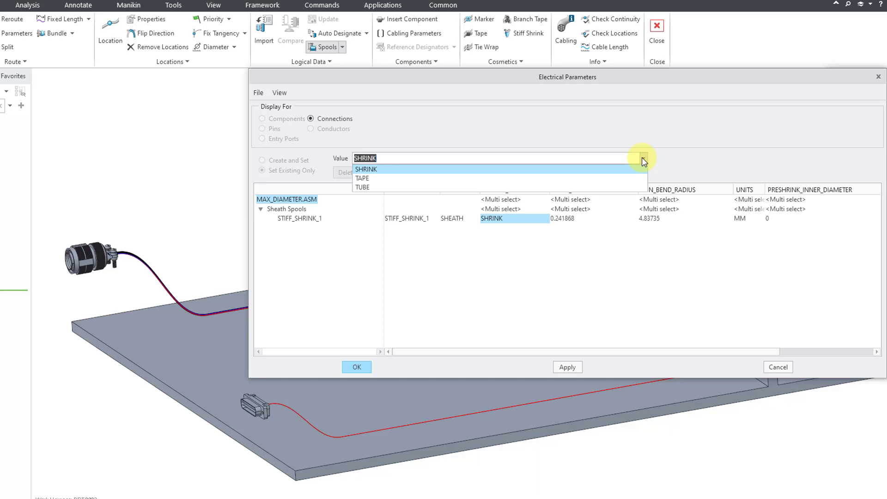
{"action": "left_click", "coordinate": [674, 160]}
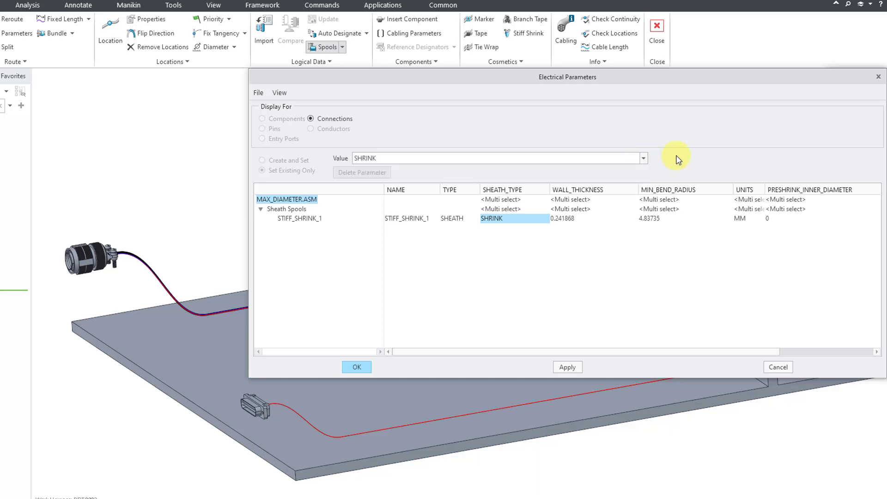
{"action": "left_click", "coordinate": [573, 219]}
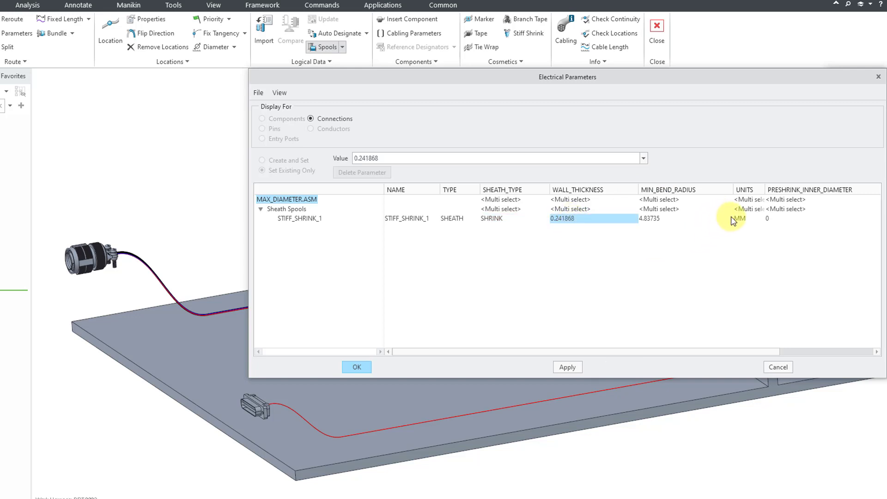
{"action": "double_click", "coordinate": [411, 156]}
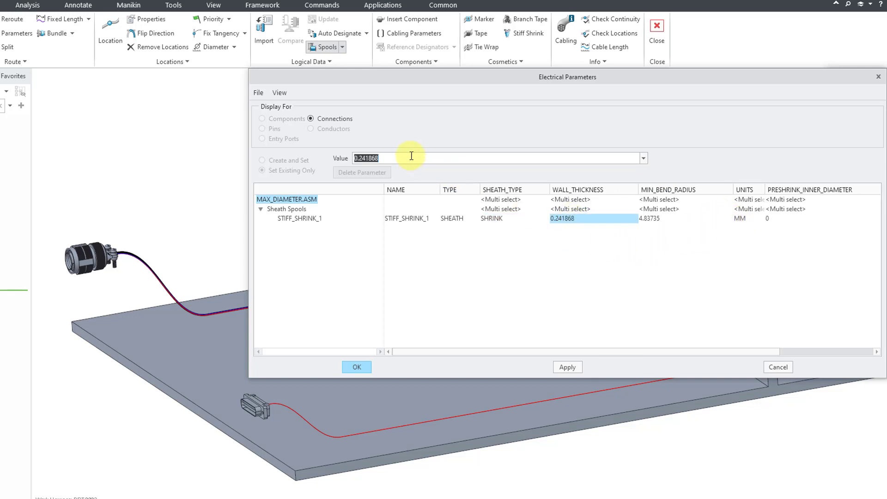
{"action": "type", "text": "2"}
{"action": "key", "text": "Return"}
Set MIN_BEND_RADIUS to 4 and PRESHRINK_INNER_DIAMETER to 10.
{"action": "left_click", "coordinate": [660, 220]}
{"action": "double_click", "coordinate": [426, 158]}
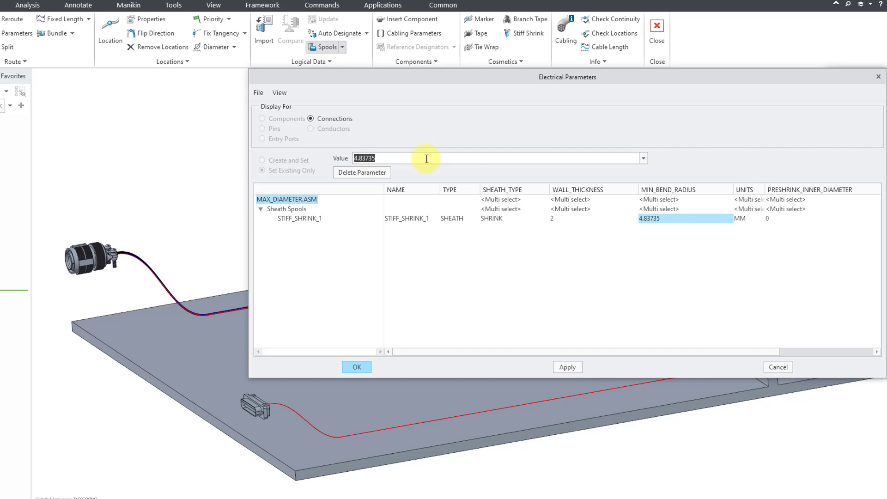
{"action": "key", "text": "shift+Right"}
{"action": "key", "text": "BackSpace"}
{"action": "key", "text": "Return"}
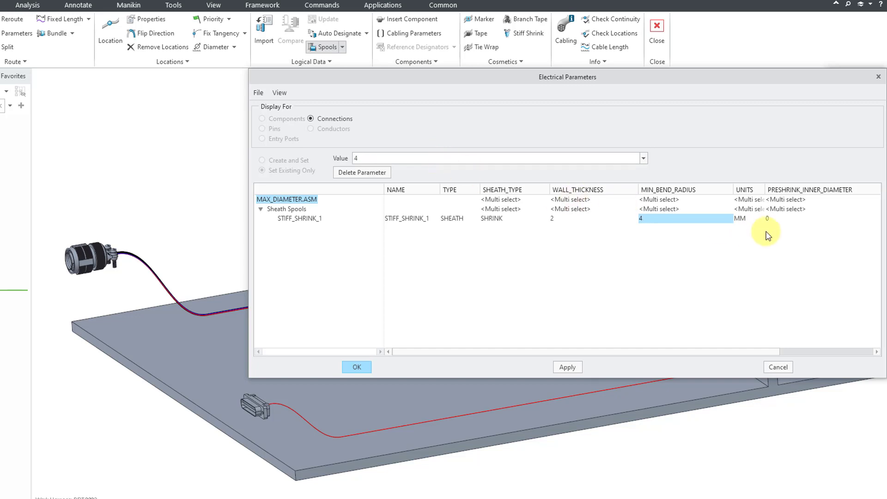
{"action": "left_click_drag", "start_coordinate": [765, 184], "coordinate": [785, 183]}
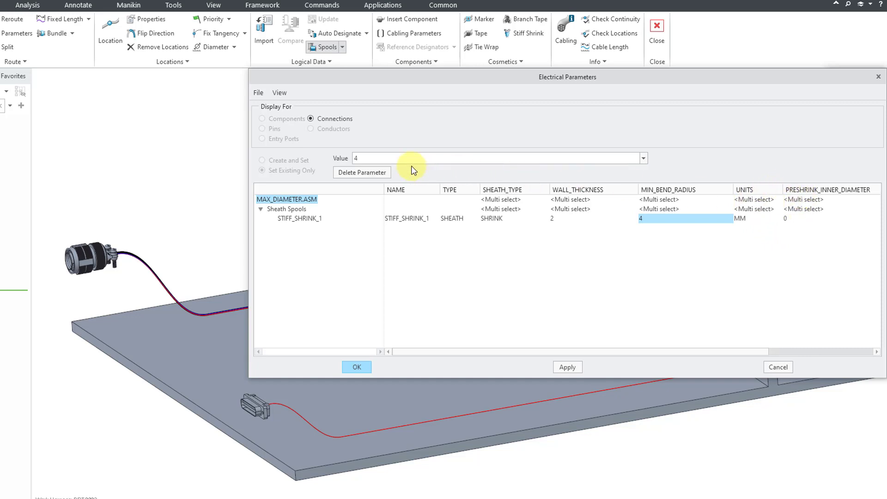
{"action": "double_click", "coordinate": [402, 159]}
{"action": "left_click", "coordinate": [796, 219]}
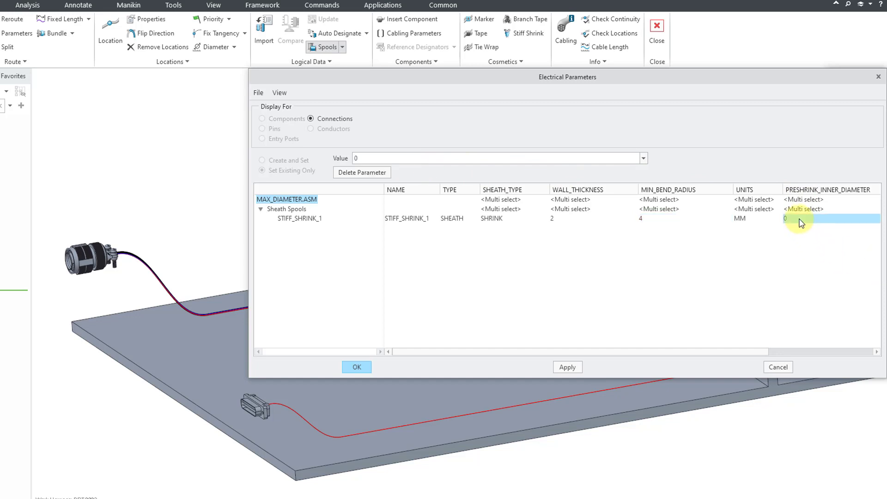
{"action": "double_click", "coordinate": [422, 158]}
{"action": "type", "text": "10"}
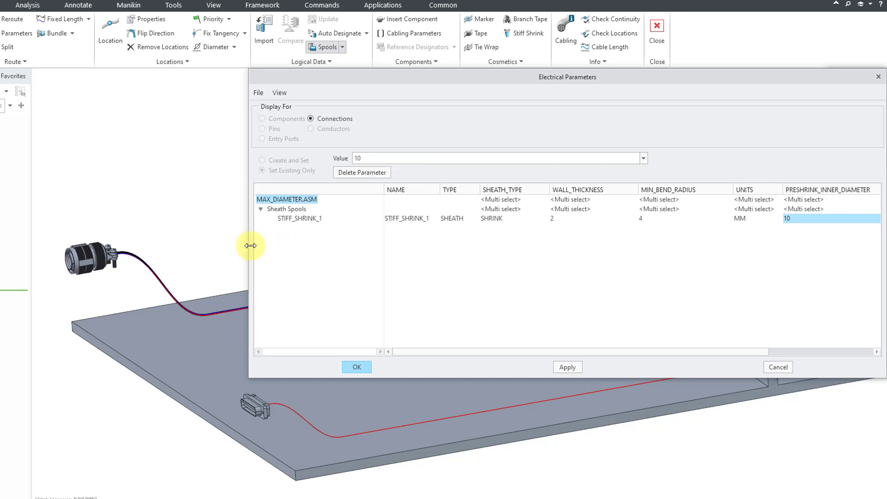
Widen the parameters window and set the spool COLOR to blk.
{"action": "left_click_drag", "start_coordinate": [247, 244], "coordinate": [18, 227]}
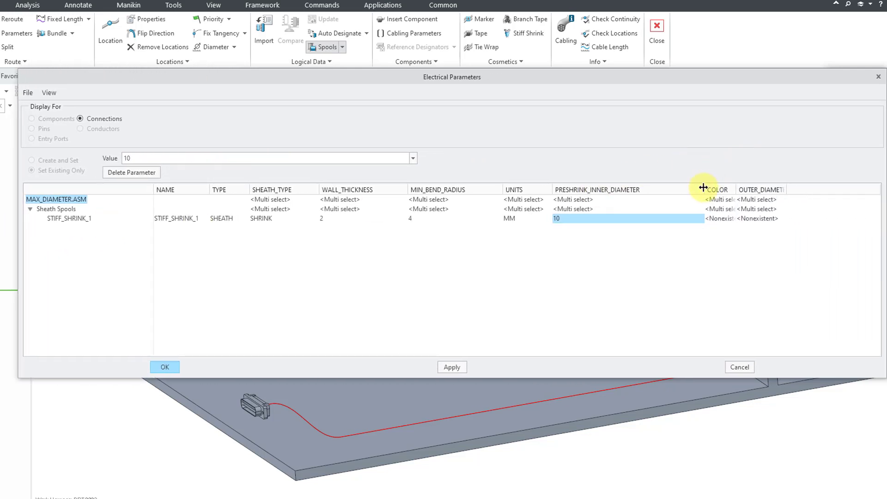
{"action": "left_click_drag", "start_coordinate": [703, 187], "coordinate": [726, 187]}
{"action": "left_click", "coordinate": [696, 219]}
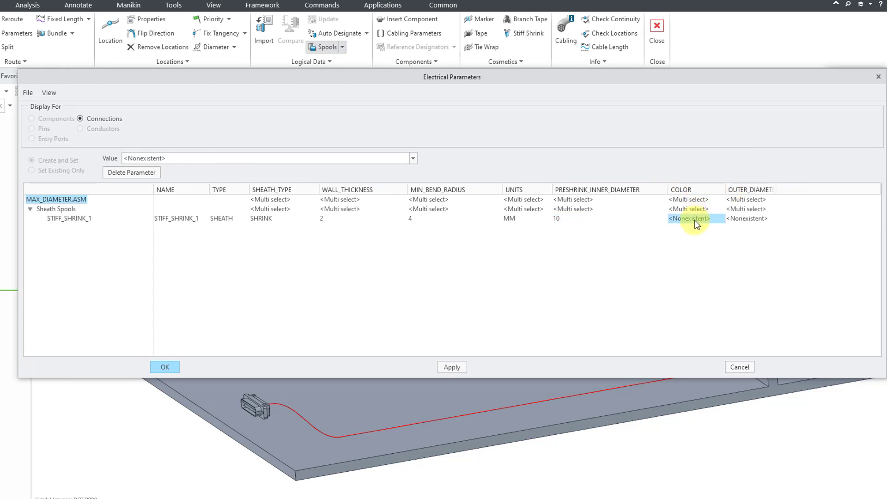
{"action": "left_click", "coordinate": [292, 158]}
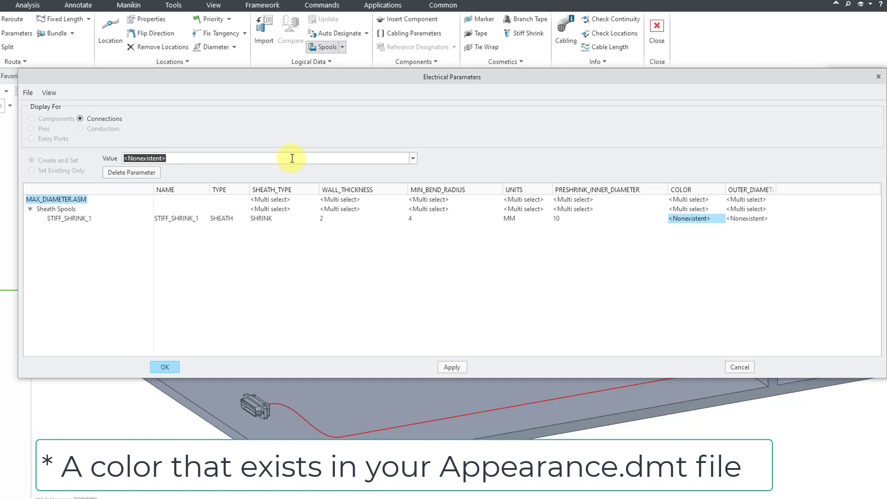
{"action": "type", "text": "blk"}
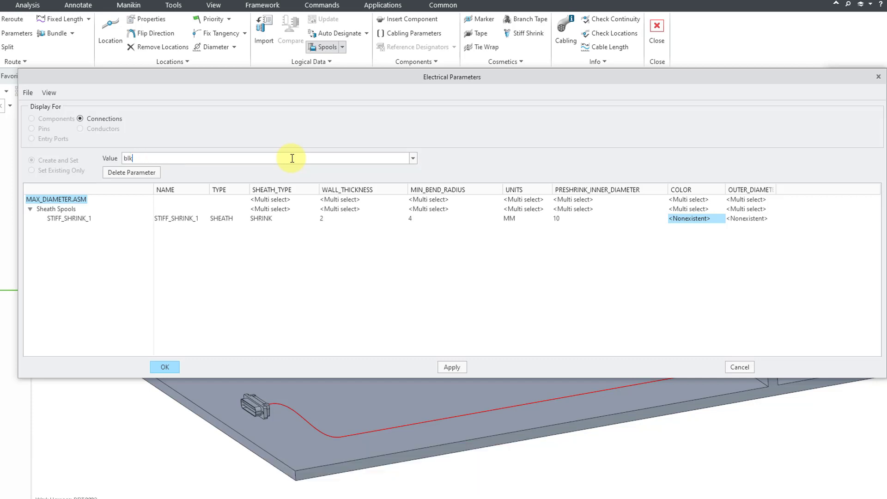
{"action": "key", "text": "Return"}
Set the spool OUTER_DIAMETER to 14.
{"action": "left_click_drag", "start_coordinate": [777, 189], "coordinate": [792, 190]}
{"action": "left_click", "coordinate": [752, 219]}
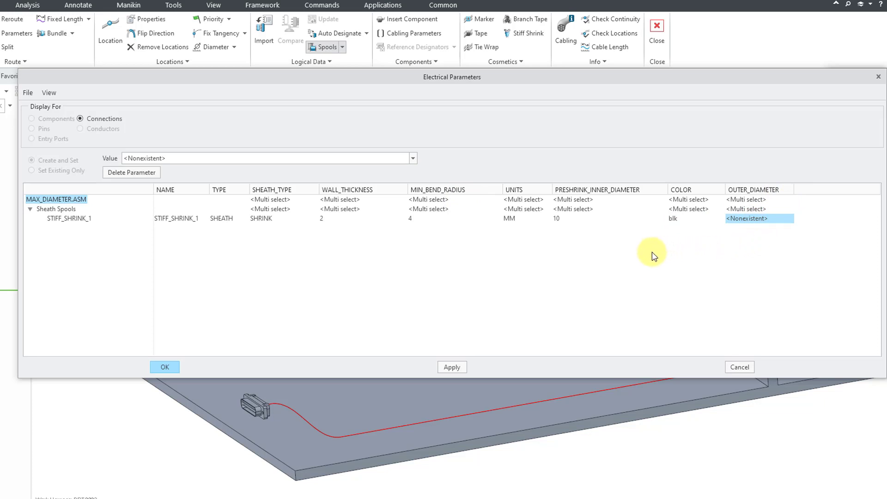
{"action": "left_click", "coordinate": [247, 159]}
{"action": "type", "text": "14"}
{"action": "key", "text": "Return"}
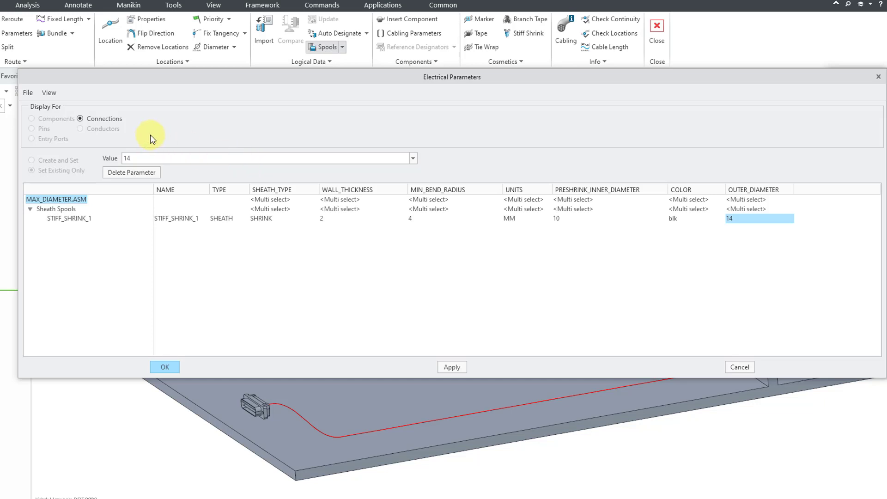
{"action": "left_click", "coordinate": [48, 93]}
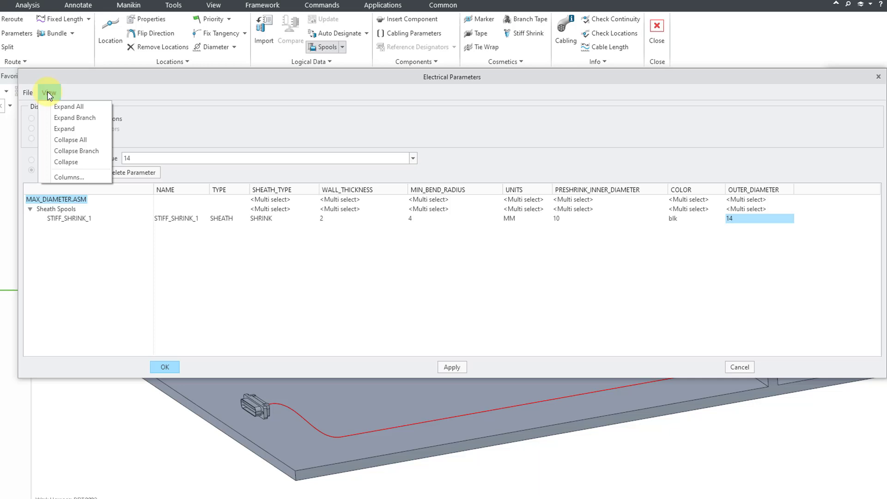
{"action": "left_click", "coordinate": [66, 179]}
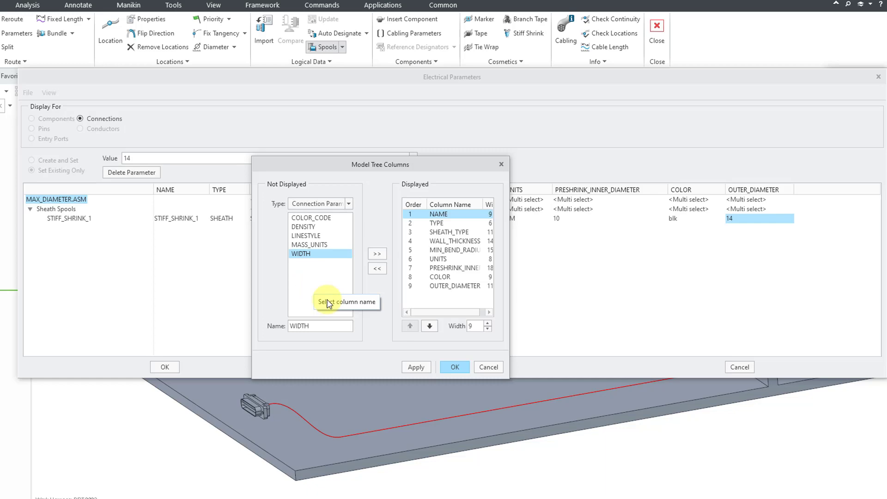
{"action": "left_click", "coordinate": [481, 367]}
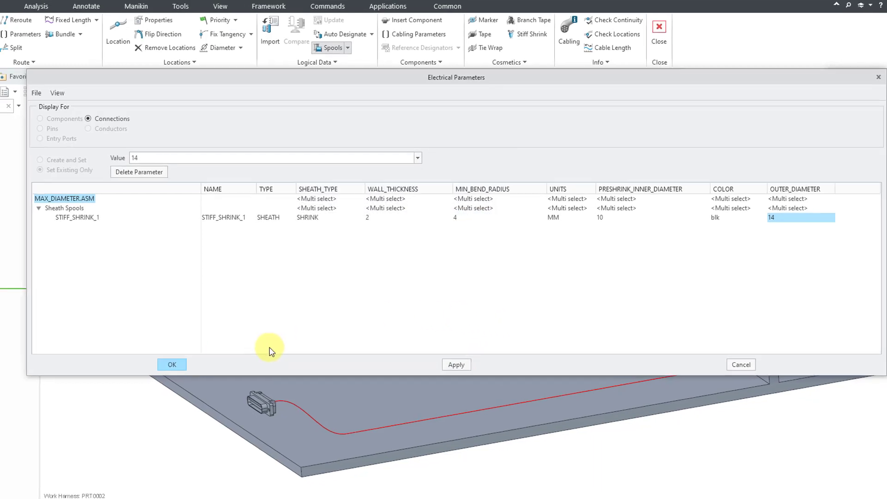
Accept the spool, start a stiff shrink using spool STIFF_SHRINK_1, cancelling the new-spool prompt.
{"action": "left_click", "coordinate": [174, 364]}
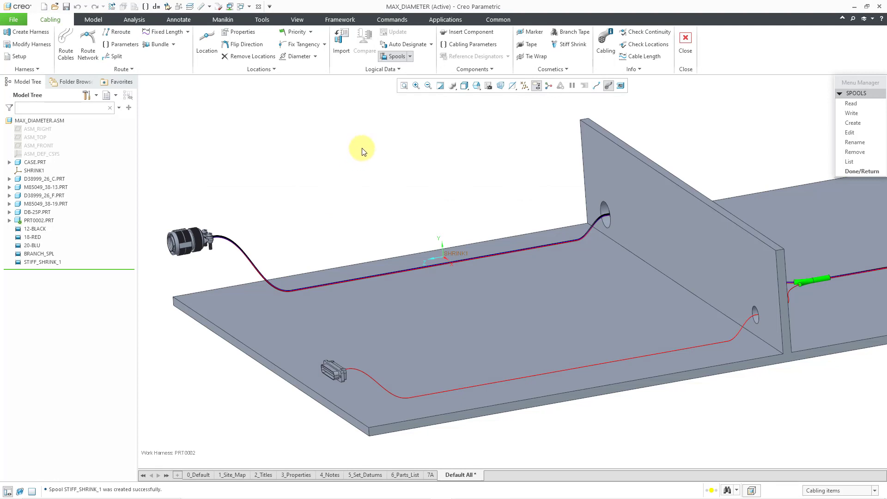
{"action": "left_click", "coordinate": [860, 171]}
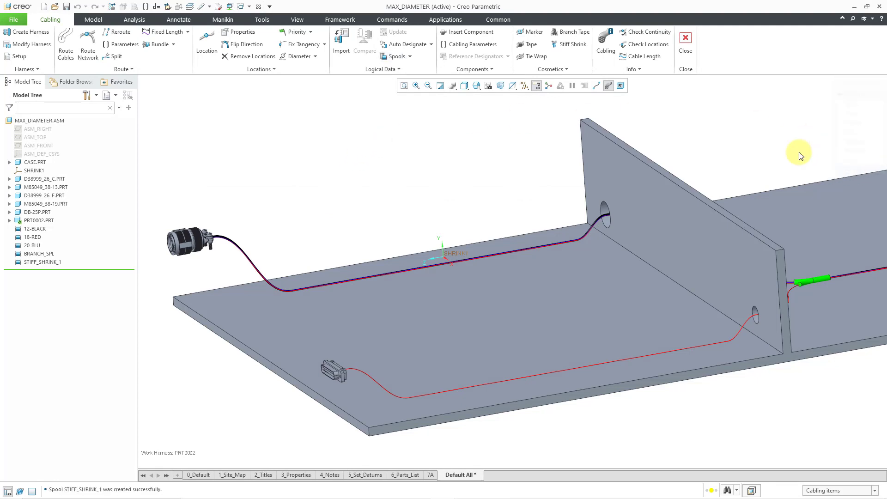
{"action": "left_click", "coordinate": [570, 44]}
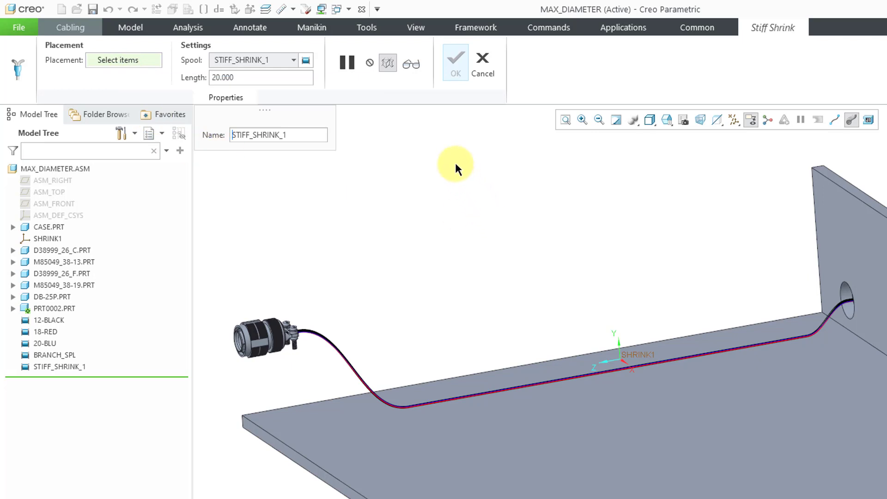
{"action": "left_click", "coordinate": [293, 60]}
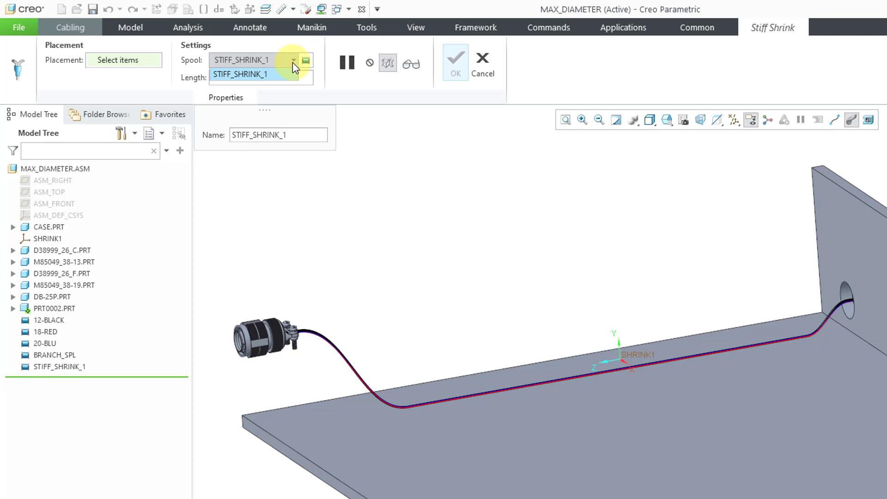
{"action": "left_click", "coordinate": [359, 103]}
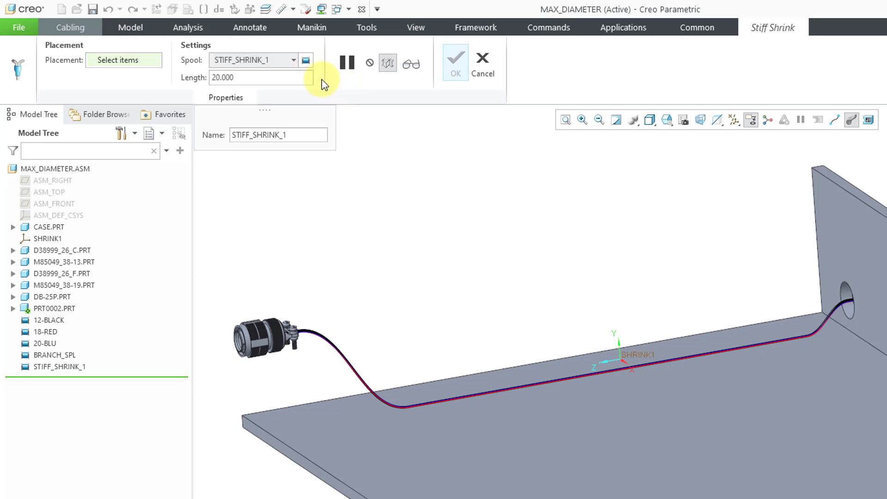
{"action": "left_click", "coordinate": [306, 61]}
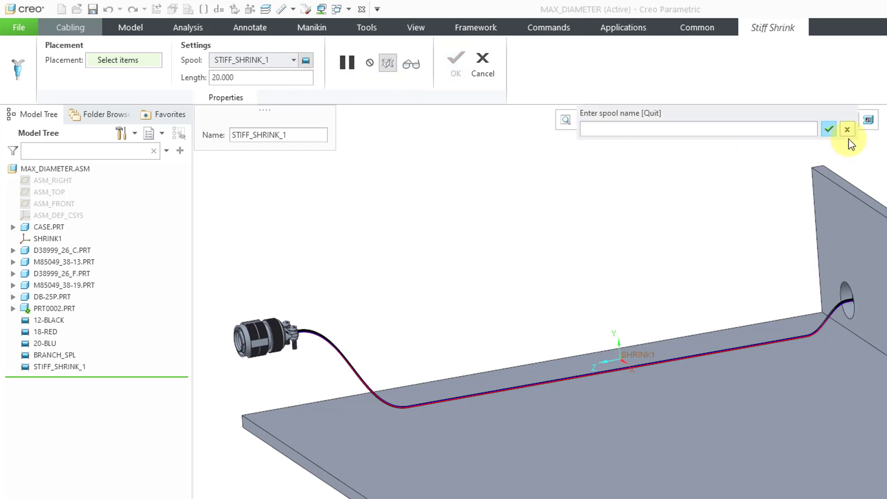
{"action": "left_click", "coordinate": [847, 130]}
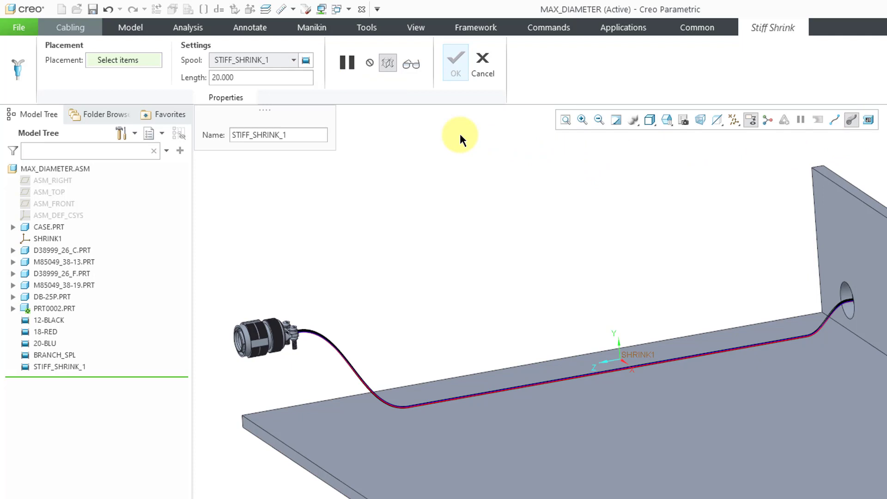
Set the stiff shrink length to 25.000 and rename it STIFF_SHRINK_A.
{"action": "double_click", "coordinate": [245, 78]}
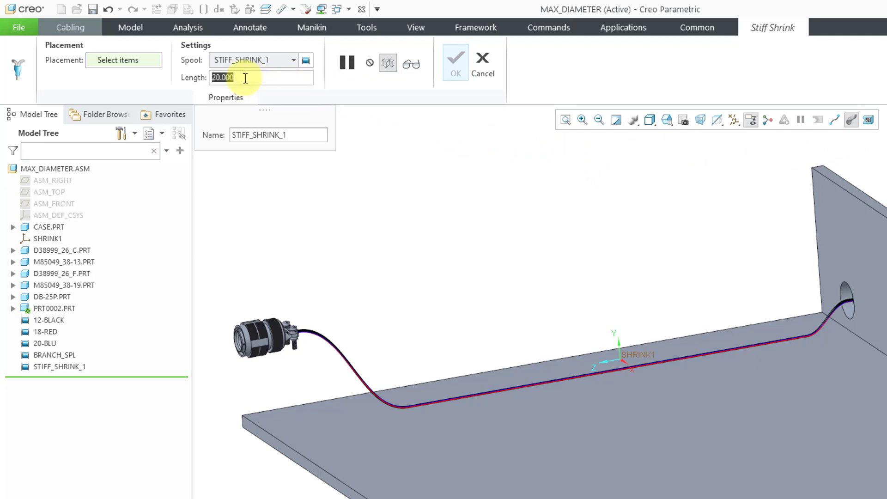
{"action": "type", "text": "25.000"}
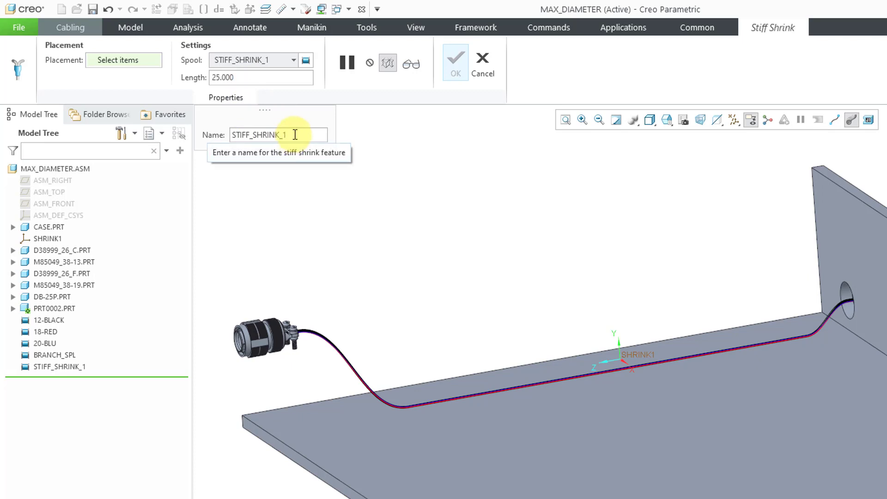
{"action": "left_click", "coordinate": [300, 133]}
{"action": "key", "text": "BackSpace"}
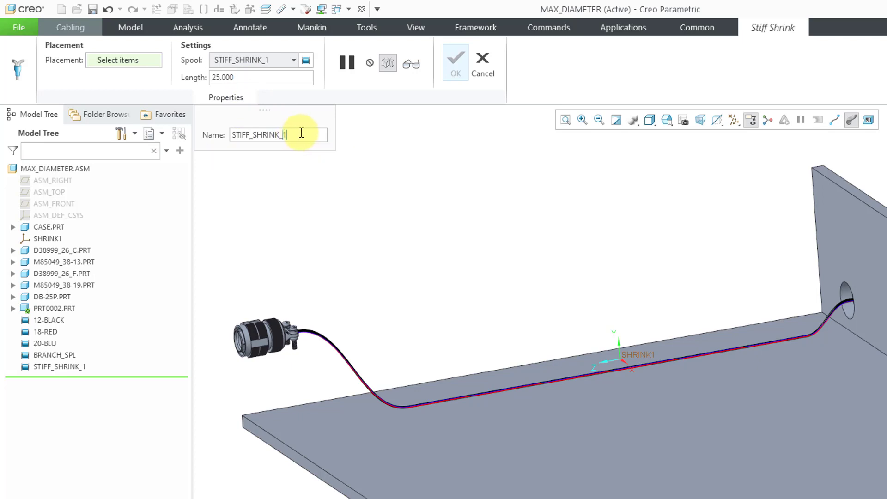
{"action": "type", "text": "A"}
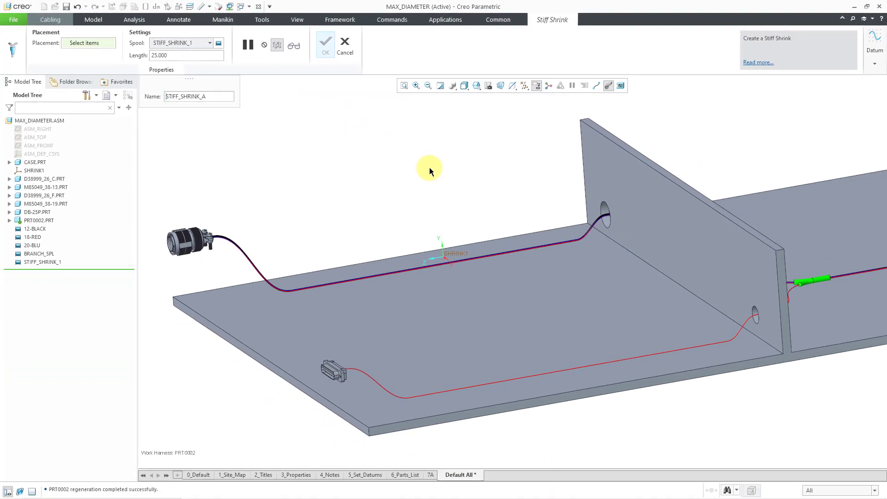
Place the stiff shrink on the SHRINK1 coordinate system and complete the feature.
{"action": "left_click", "coordinate": [848, 493]}
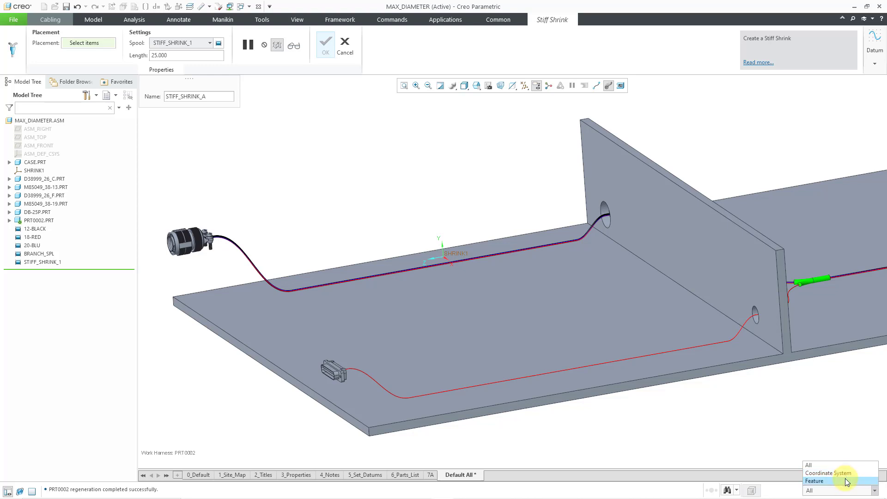
{"action": "left_click", "coordinate": [431, 154]}
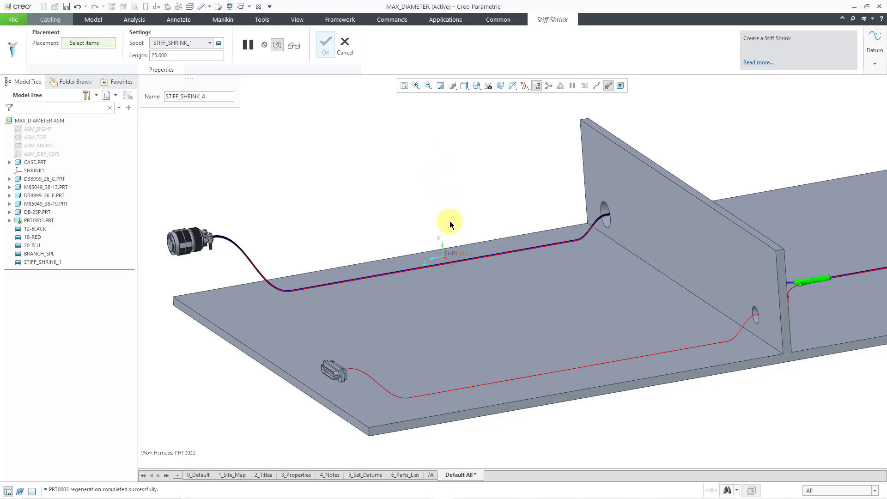
{"action": "left_click", "coordinate": [456, 256]}
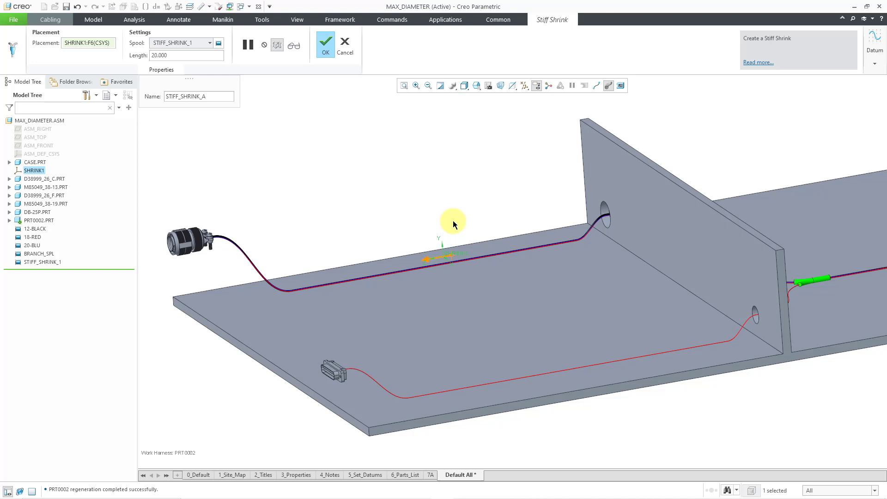
{"action": "left_click", "coordinate": [326, 45]}
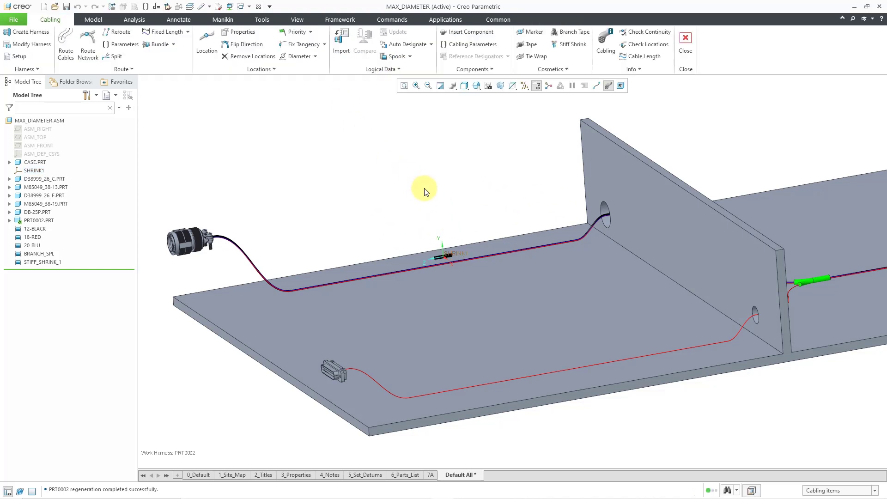
Turn off Csys and Plane display and switch the cables to Center Line display.
{"action": "left_click", "coordinate": [526, 89]}
{"action": "left_click", "coordinate": [549, 131]}
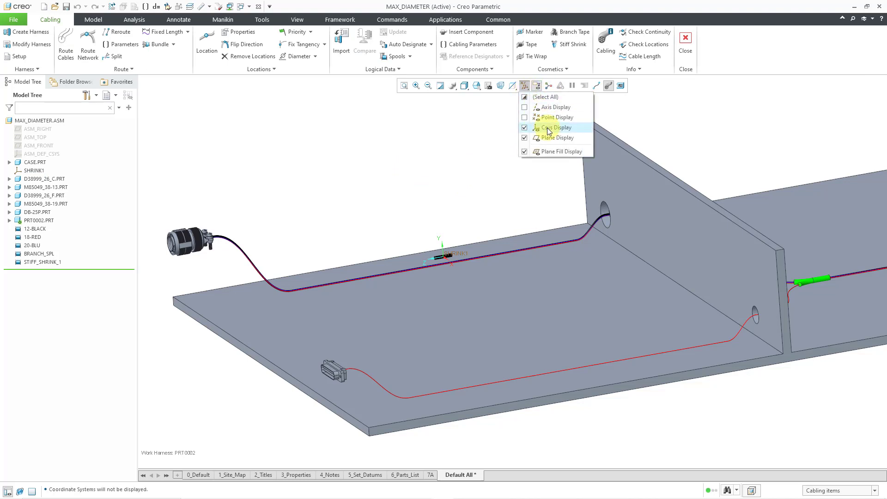
{"action": "left_click", "coordinate": [551, 137]}
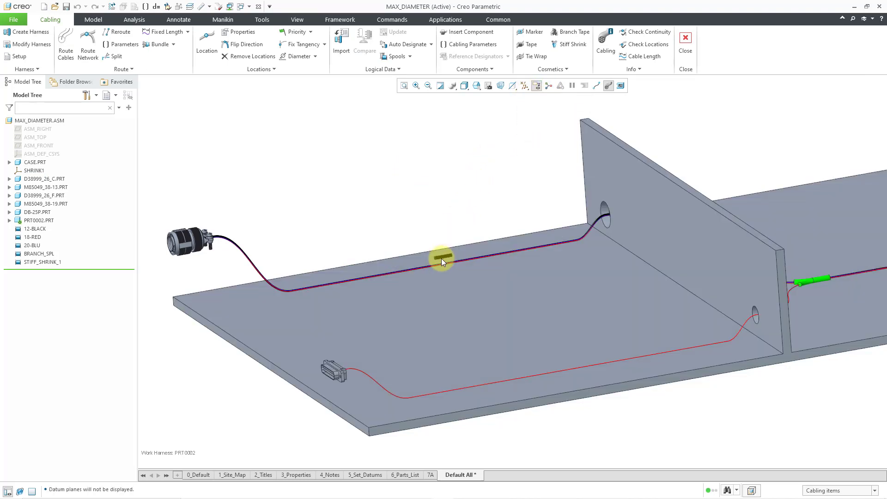
{"action": "scroll", "coordinate": [441, 259], "scroll_direction": "up", "scroll_amount": 8}
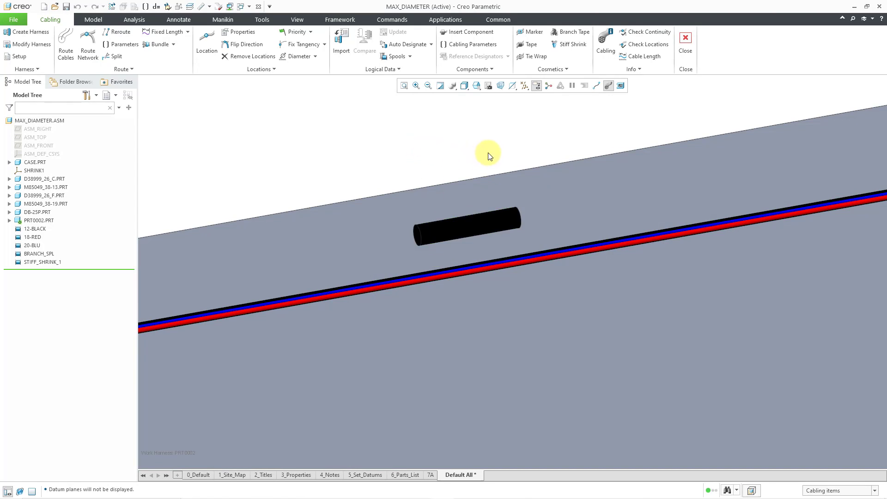
{"action": "scroll", "coordinate": [489, 155], "scroll_direction": "down", "scroll_amount": 6}
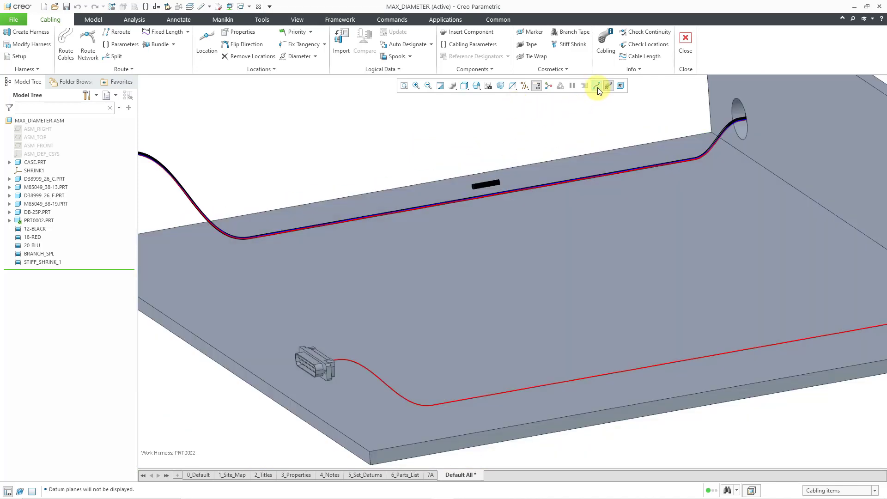
{"action": "left_click", "coordinate": [597, 86]}
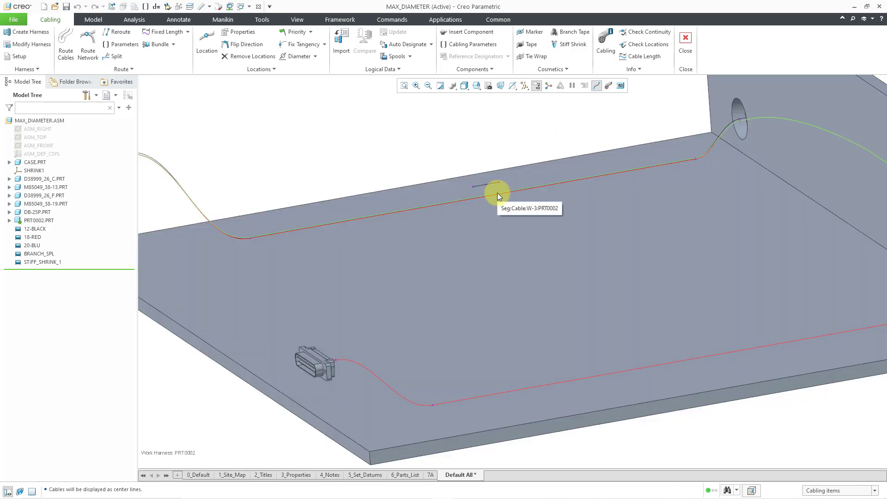
Insert two locations on cable segment W-3 at both ends of the STIFF_SHRINK_A sleeve.
{"action": "left_click", "coordinate": [497, 193]}
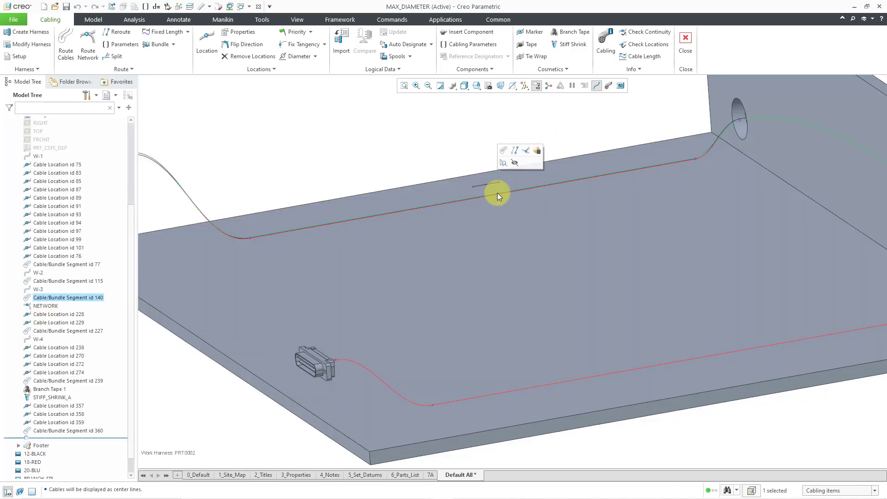
{"action": "right_click", "coordinate": [497, 193]}
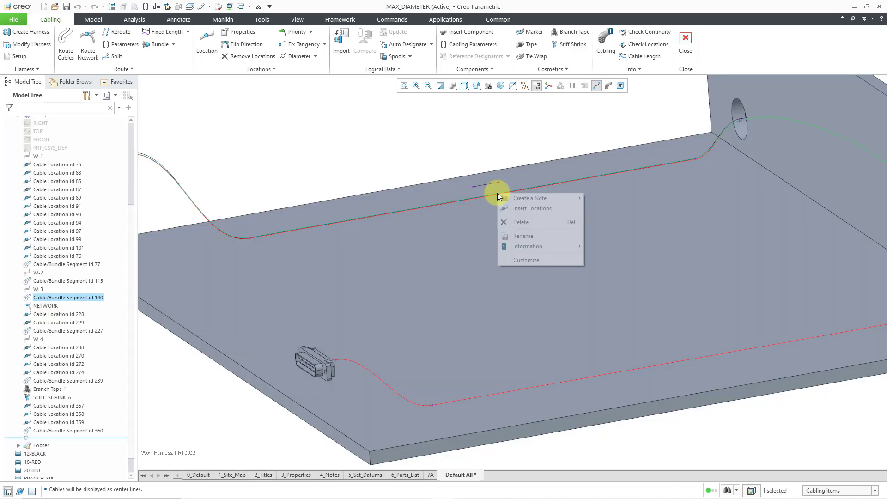
{"action": "left_click", "coordinate": [524, 209]}
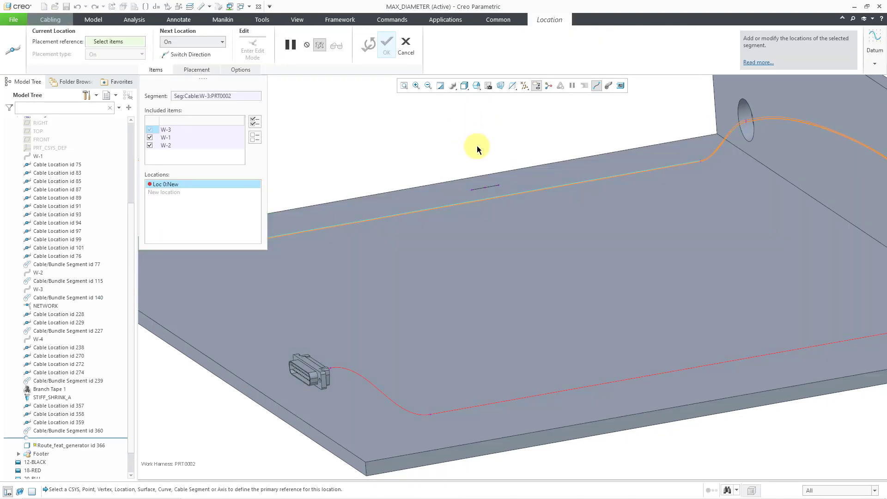
{"action": "scroll", "coordinate": [481, 156], "scroll_direction": "up", "scroll_amount": 3}
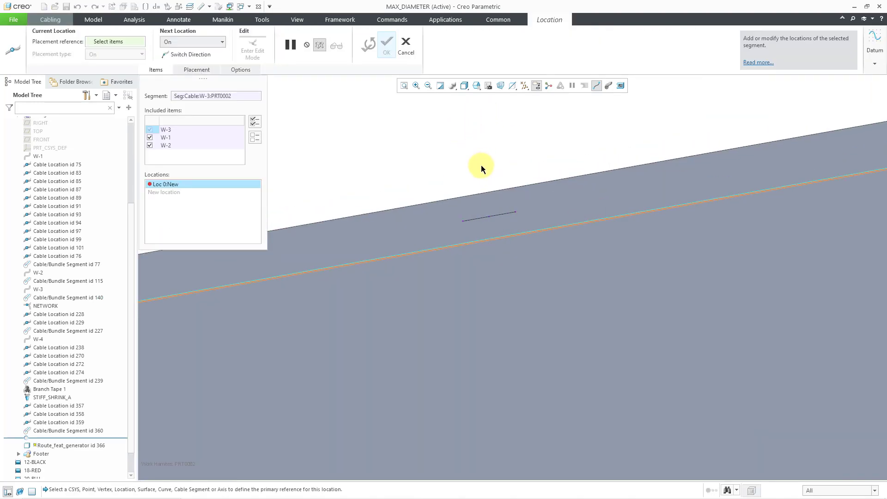
{"action": "left_click", "coordinate": [516, 213]}
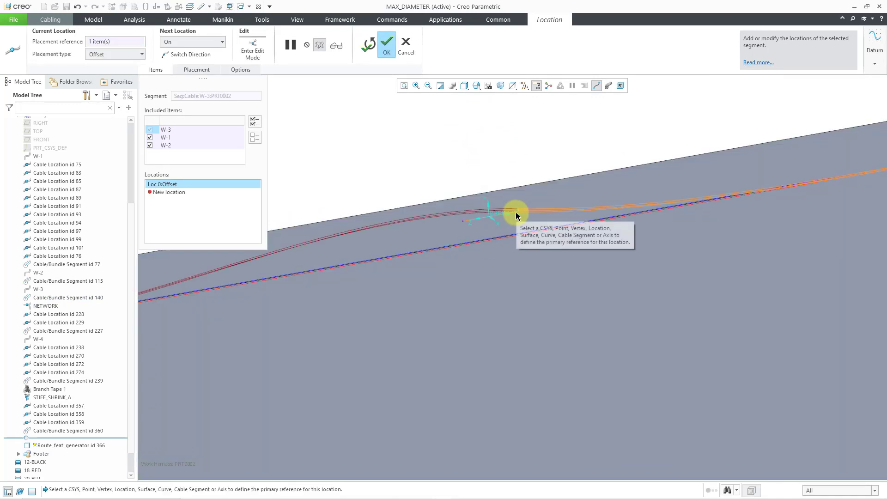
{"action": "left_click", "coordinate": [464, 222]}
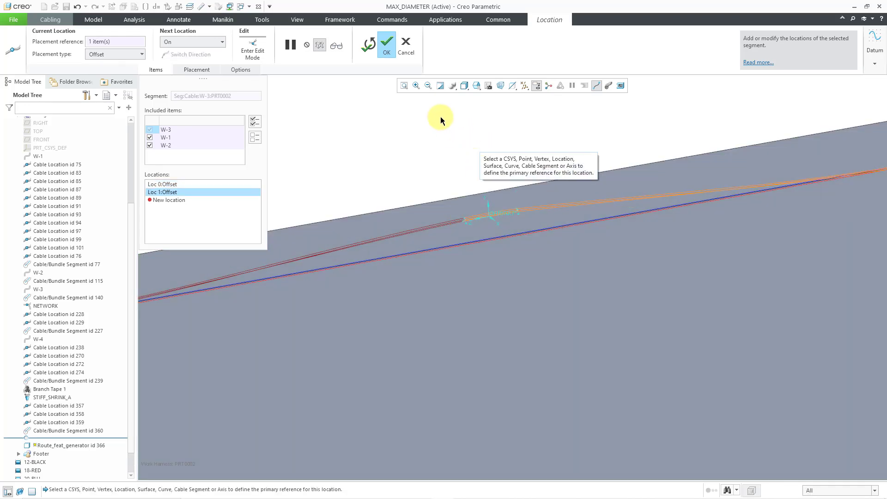
Confirm the inserted locations and switch the display back to Thick Cables.
{"action": "left_click", "coordinate": [387, 54]}
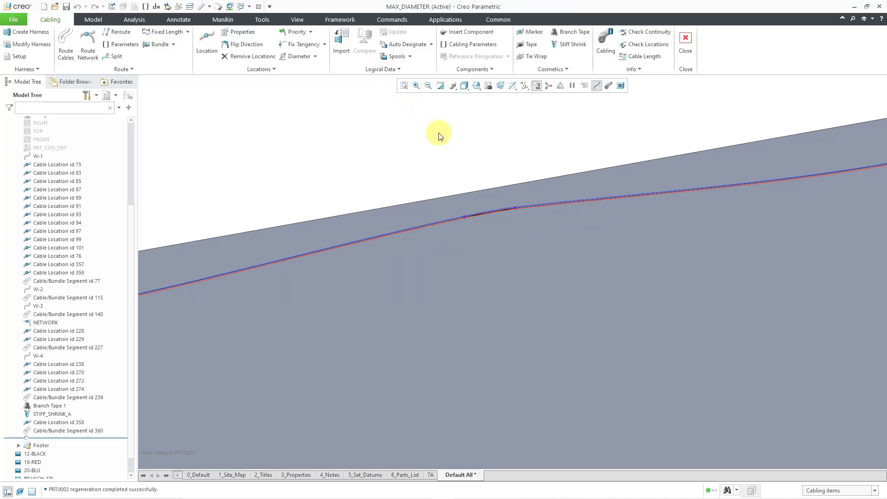
{"action": "scroll", "coordinate": [506, 171], "scroll_direction": "down", "scroll_amount": 5}
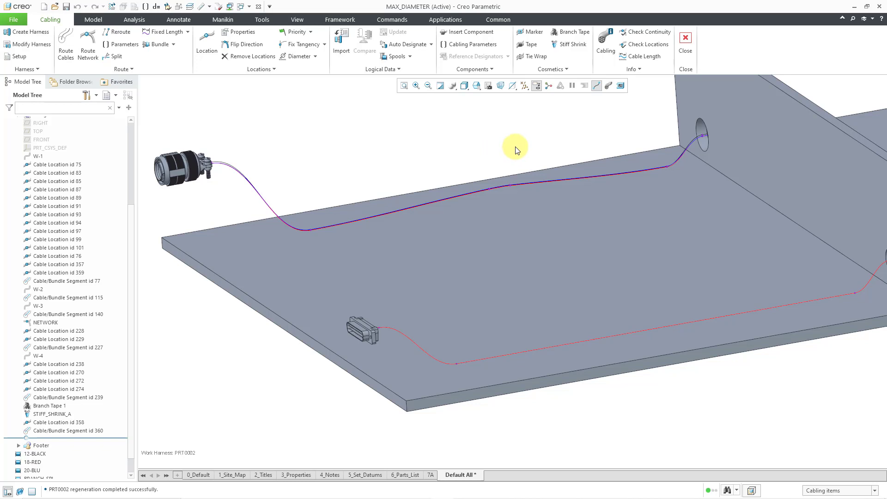
{"action": "left_click", "coordinate": [609, 86]}
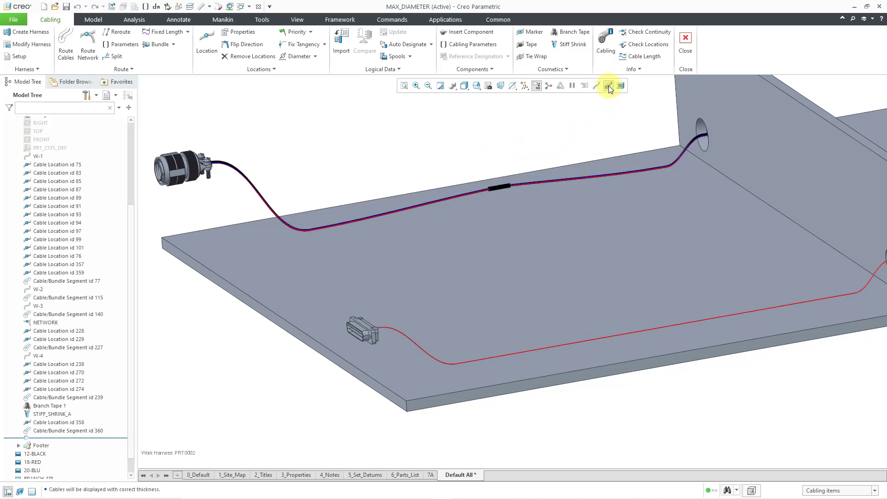